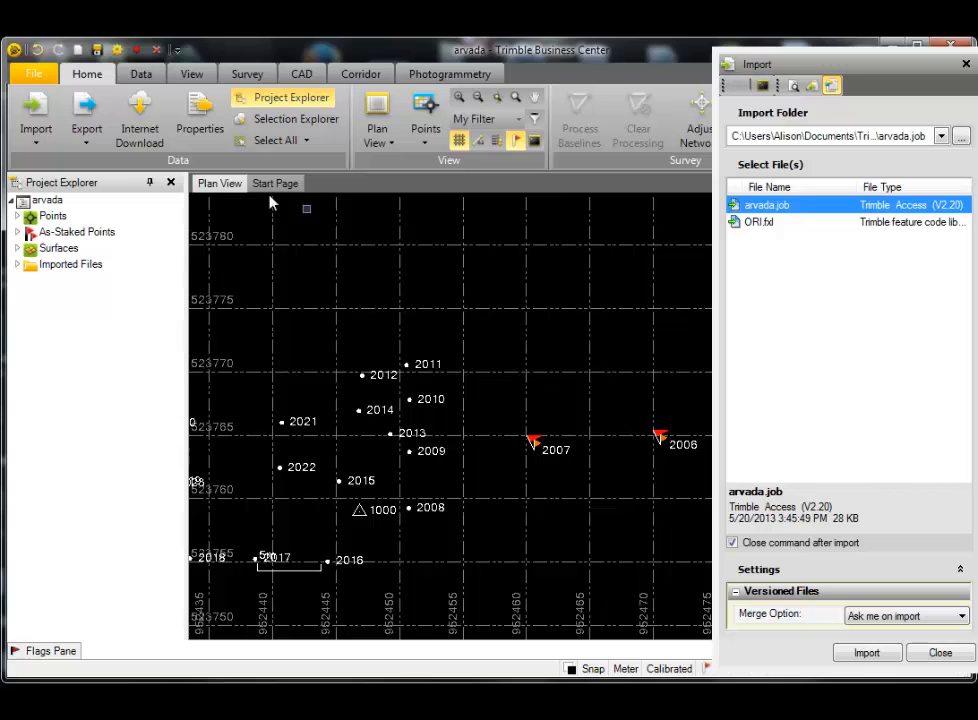
# - In the project settings, set the point tolerances' Merge On Import option to By Point Tolerance x 3
pyautogui.click(114, 50)
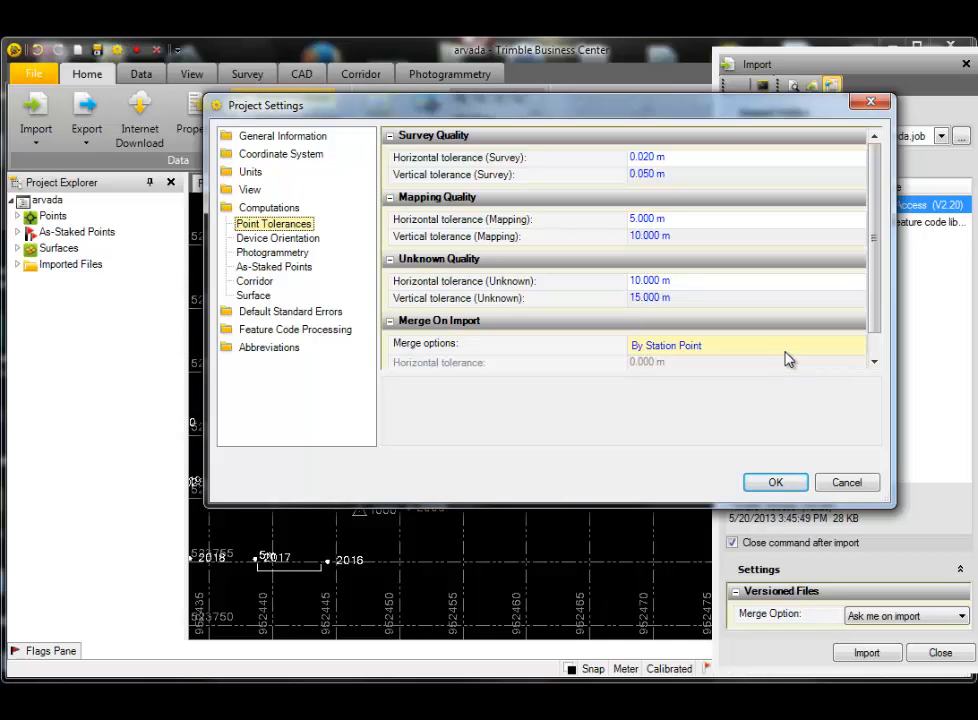
pyautogui.click(853, 349)
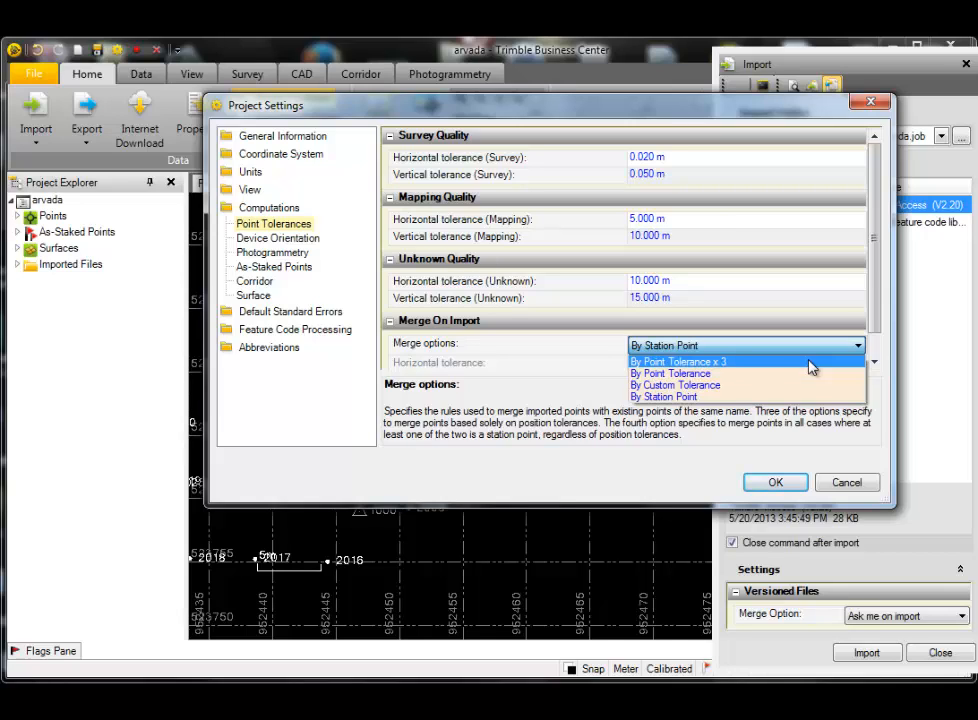
pyautogui.click(755, 387)
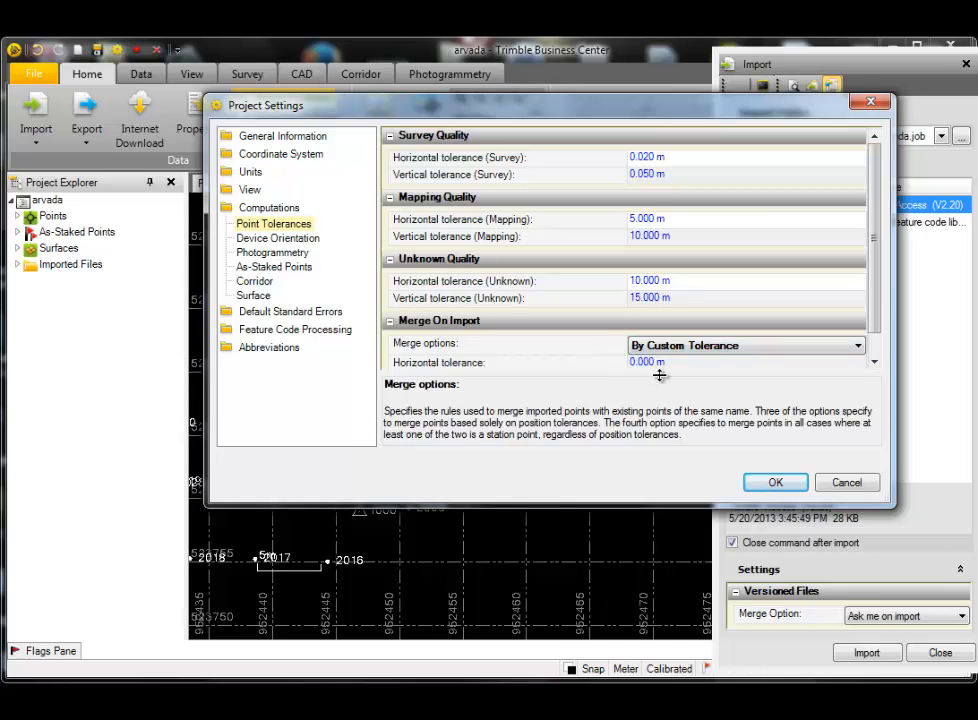
pyautogui.click(857, 347)
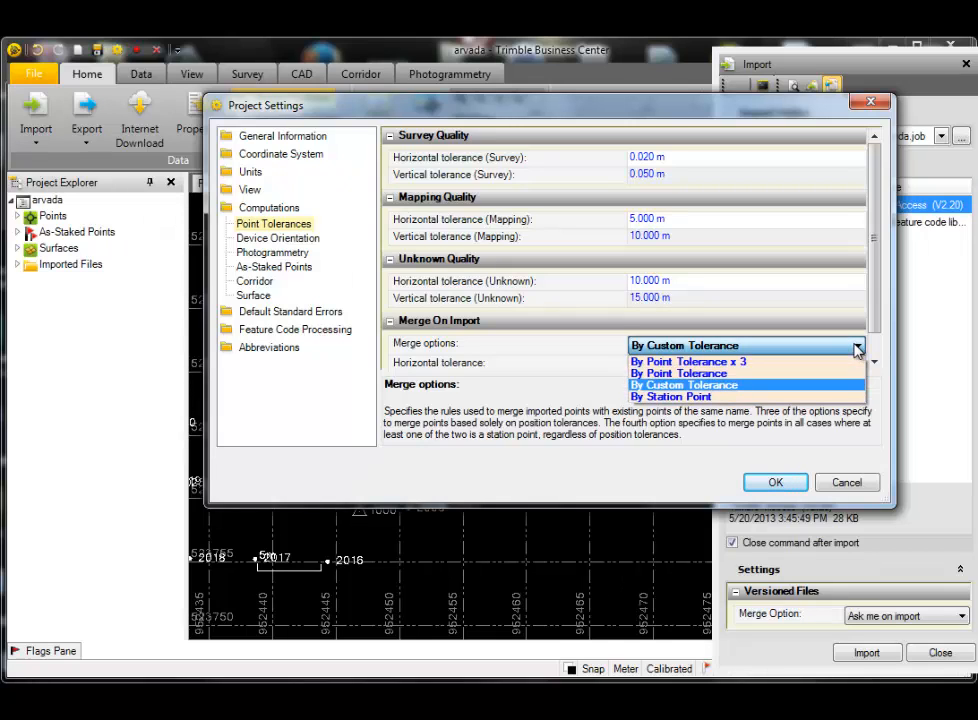
pyautogui.click(722, 374)
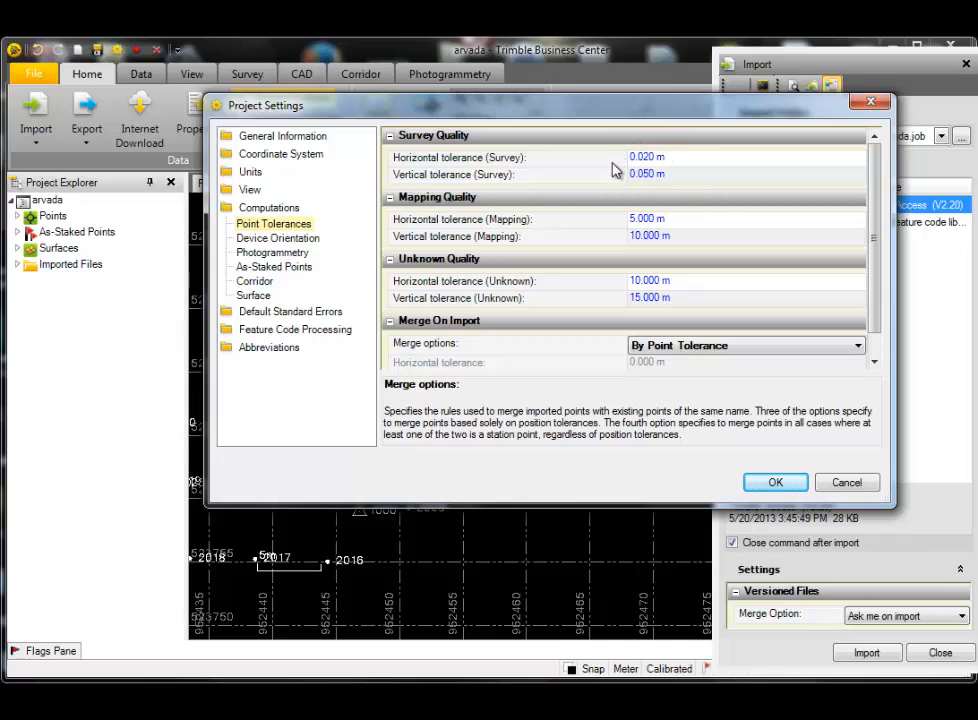
pyautogui.click(858, 345)
pyautogui.click(755, 365)
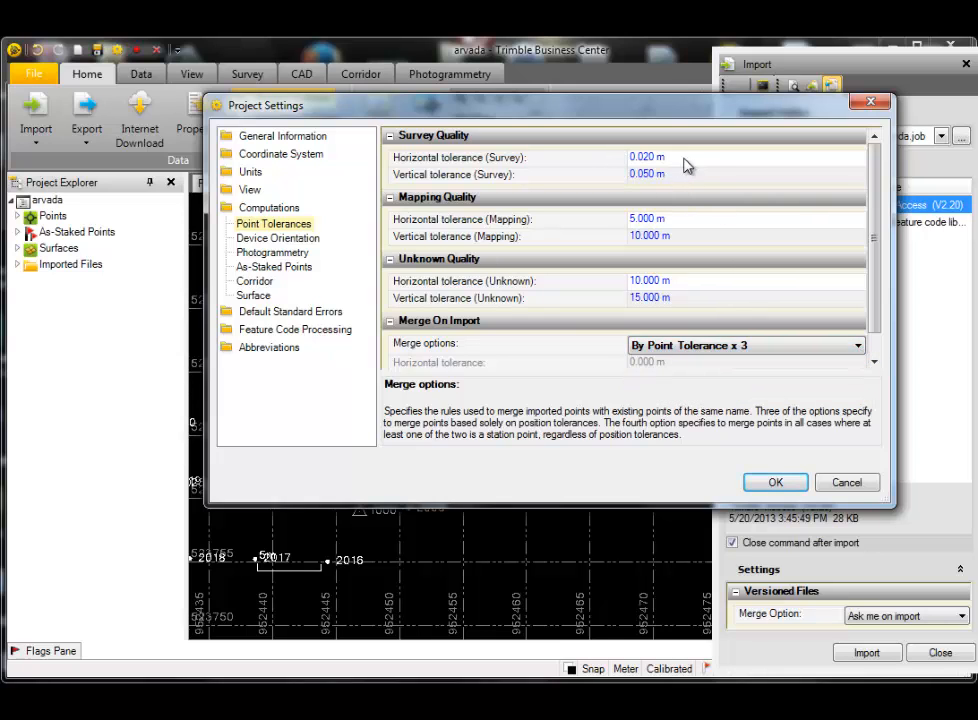
pyautogui.click(858, 346)
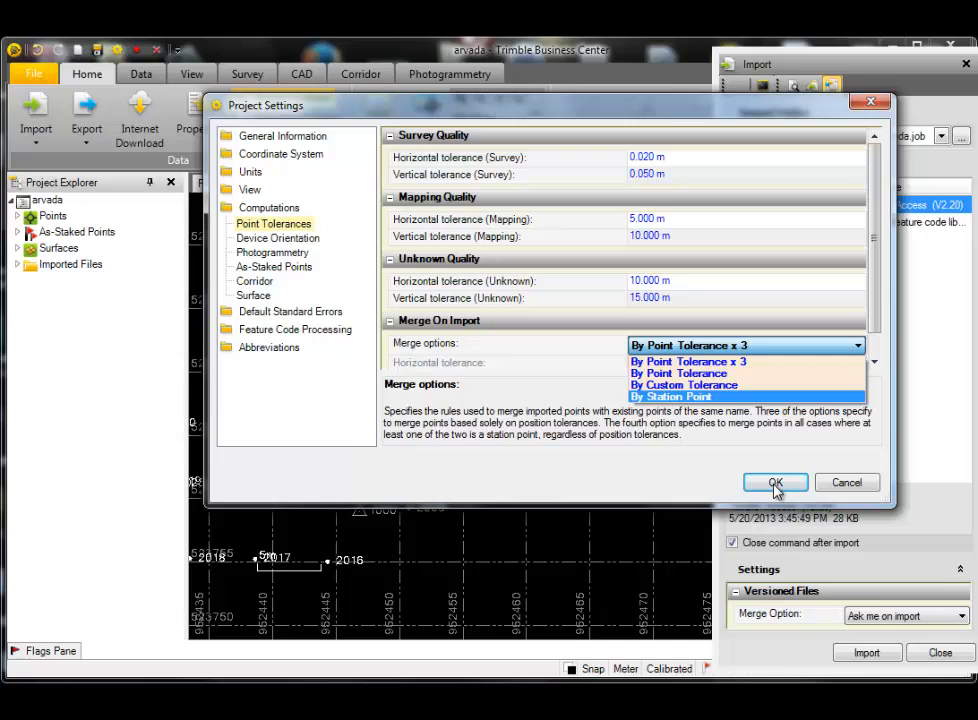
pyautogui.click(273, 206)
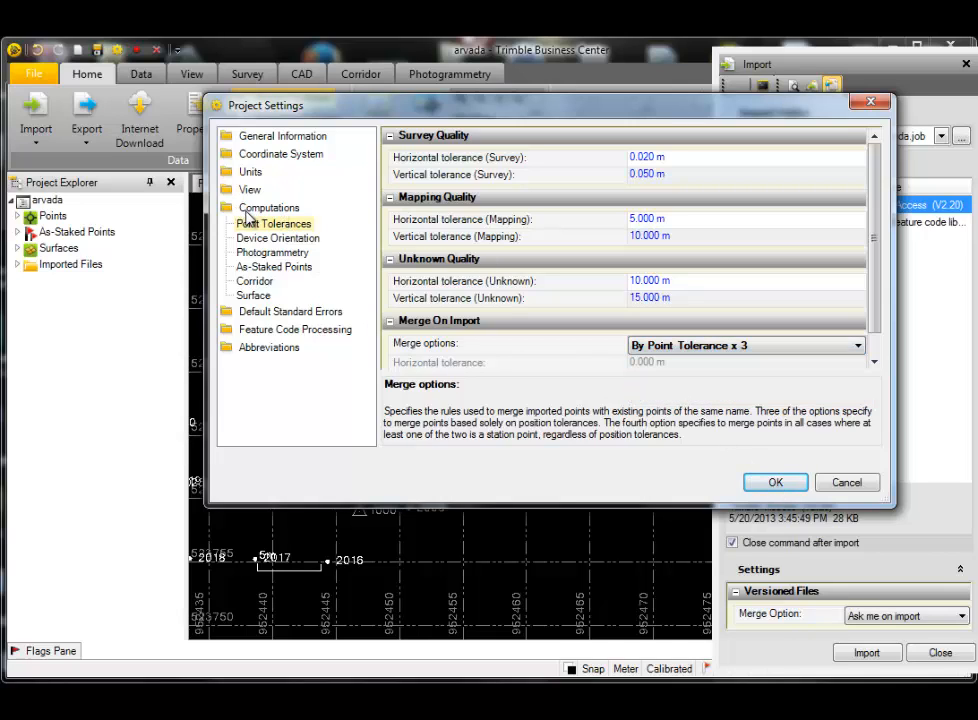
# - Choose Weighted Mean of All Observations for the sideshot computations and close the project settings
pyautogui.click(250, 208)
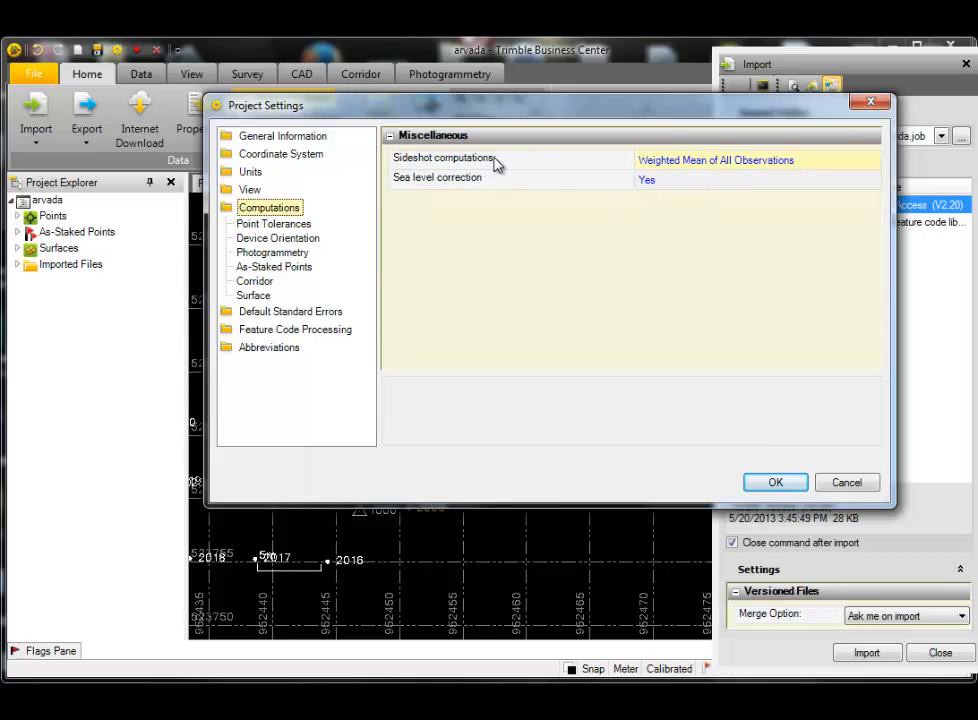
pyautogui.click(875, 166)
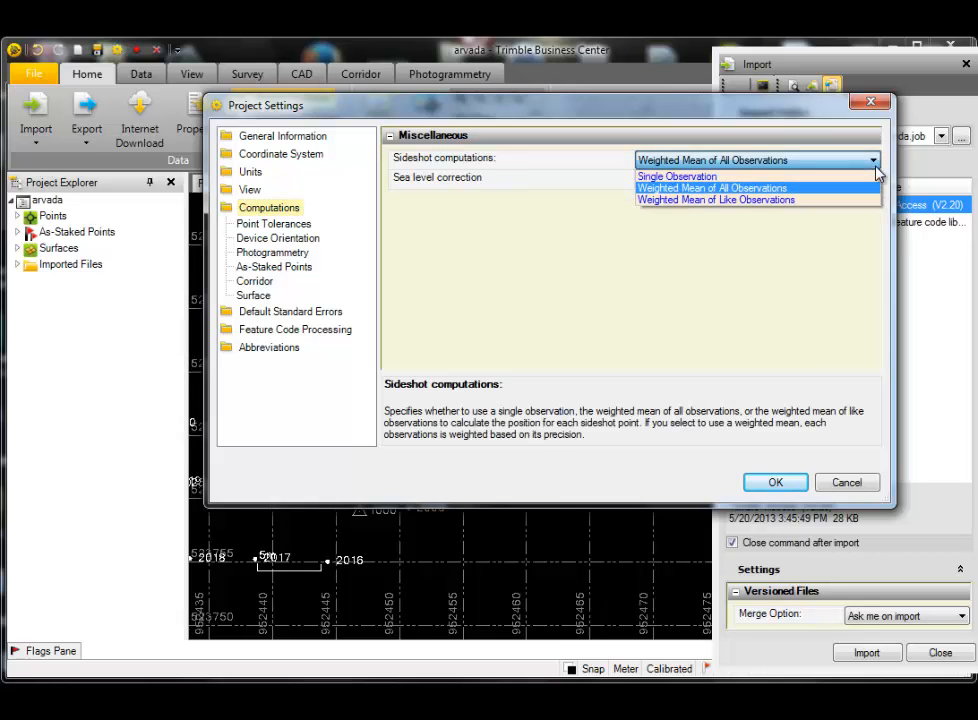
pyautogui.click(829, 190)
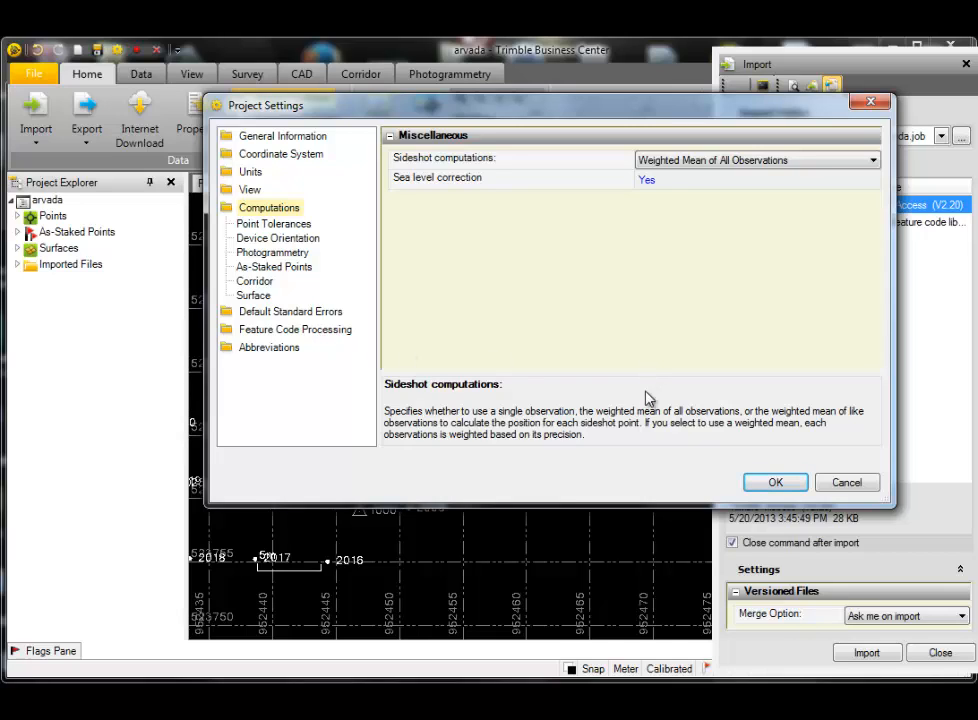
pyautogui.click(868, 104)
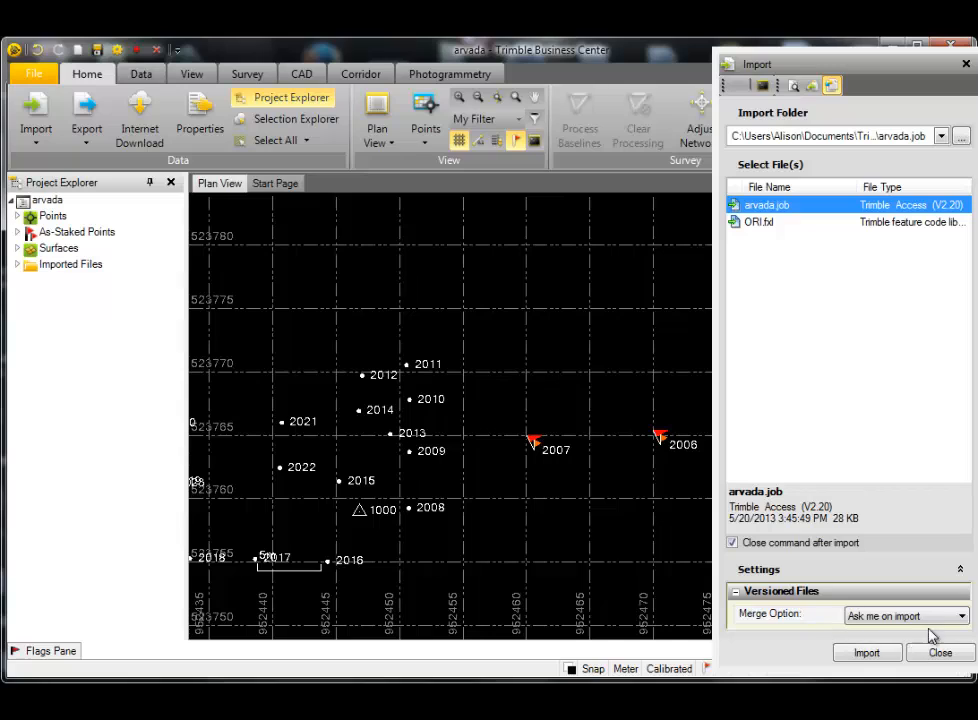
# - Set the versioned files' merge option to Ask me on import and choose the arvada.job folder as the import folder
pyautogui.click(963, 618)
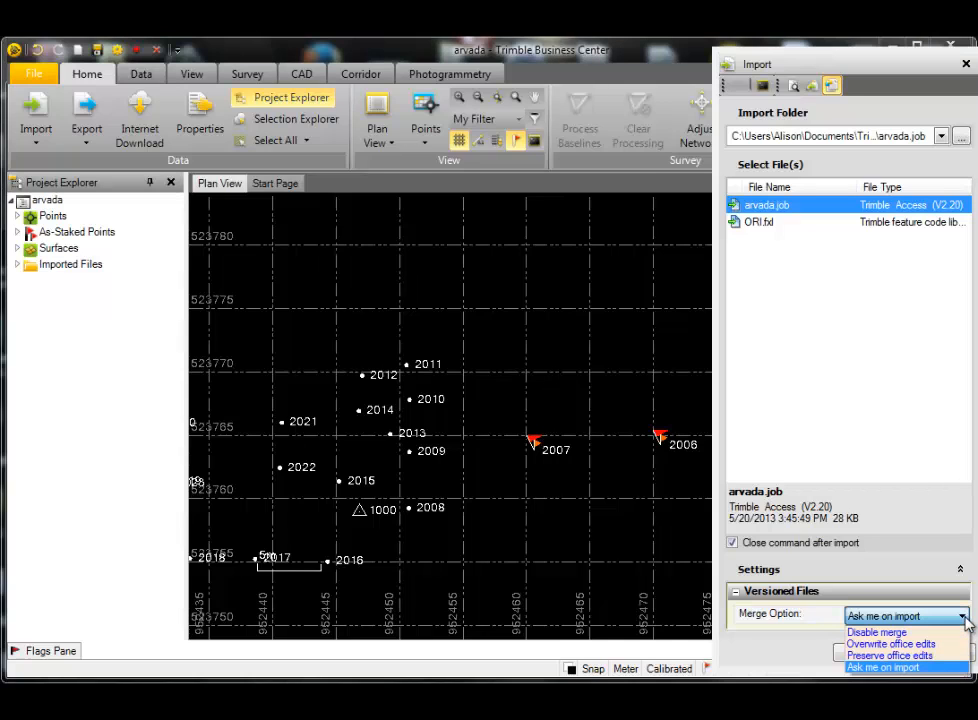
pyautogui.click(947, 668)
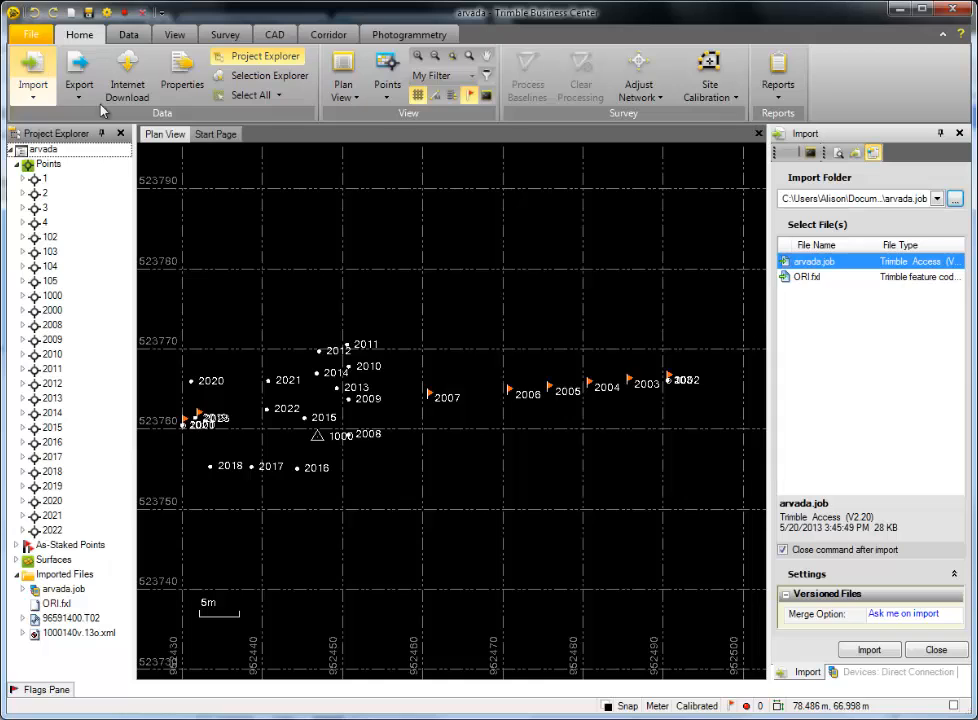
pyautogui.click(955, 199)
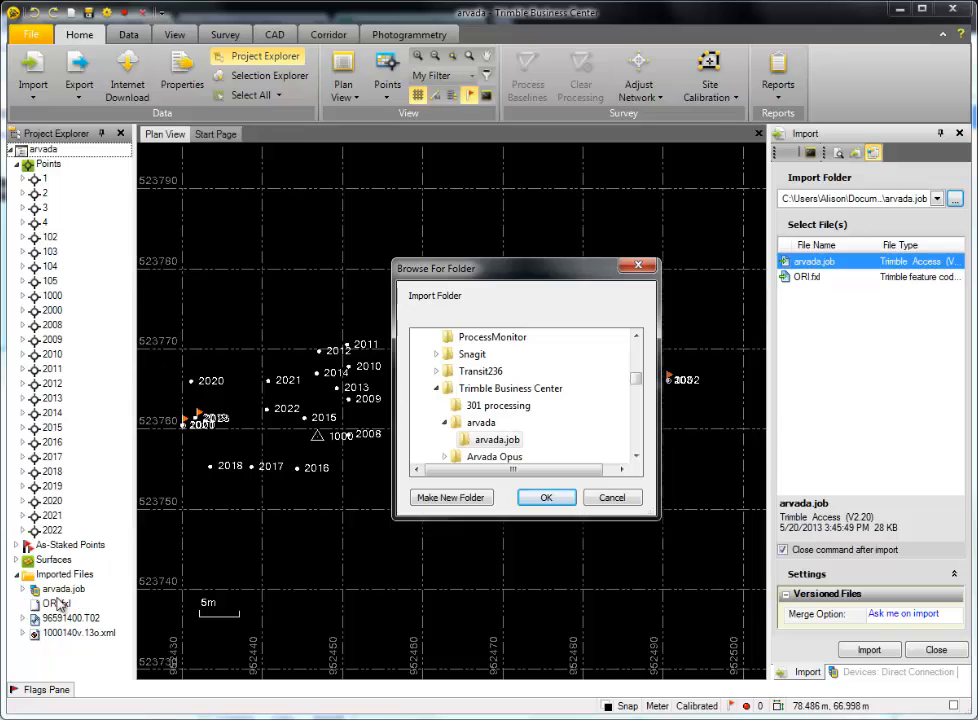
pyautogui.click(552, 500)
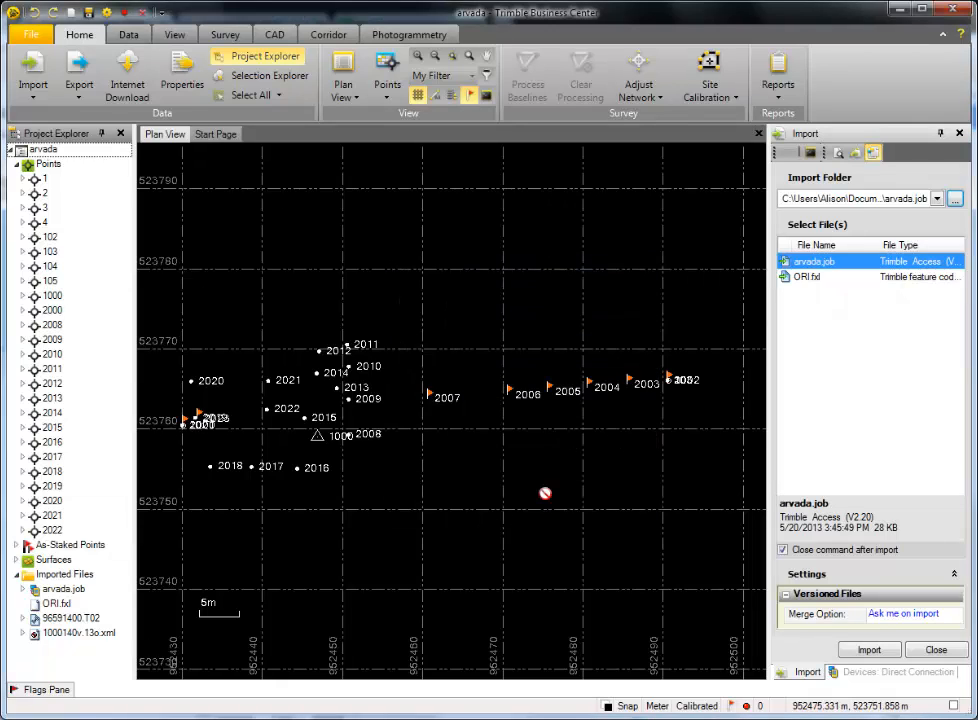
# - Import arvada.job again as a new version of the file with the Disable merge option
pyautogui.click(866, 650)
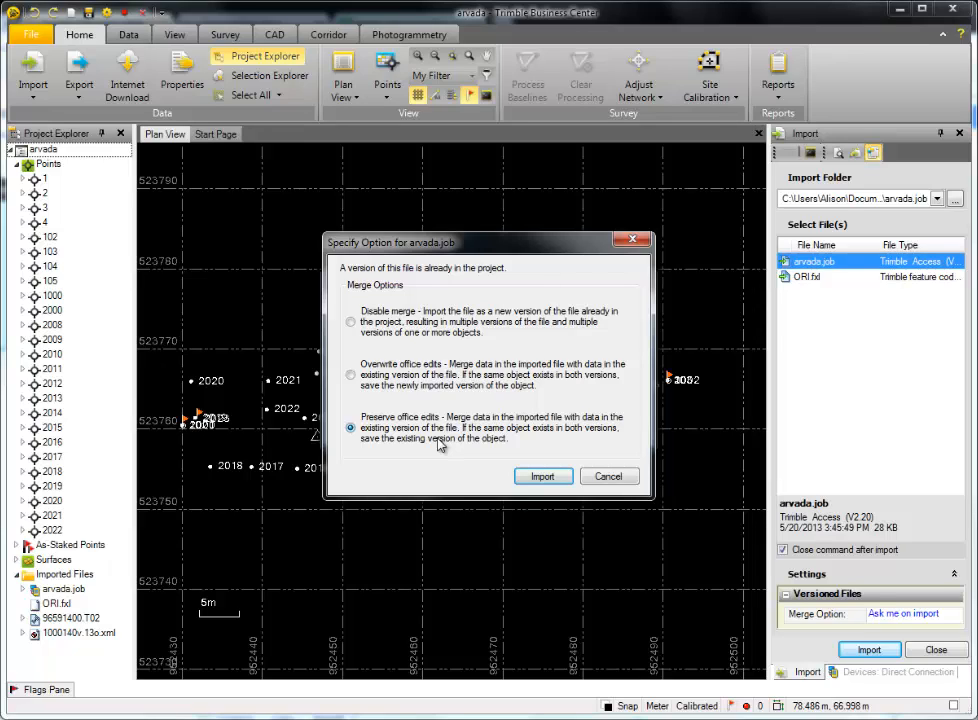
pyautogui.click(352, 325)
pyautogui.click(540, 478)
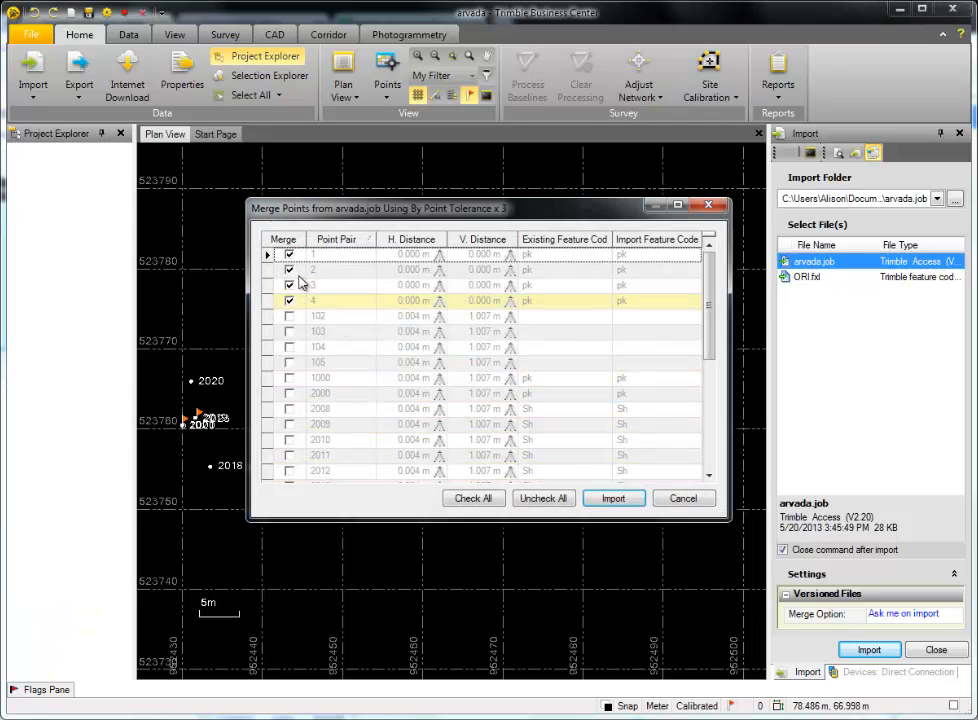
# - Exclude point pairs 1, 2, 3 and 4 from merging and complete the import, replacing the existing feature definitions
pyautogui.click(290, 301)
pyautogui.click(291, 285)
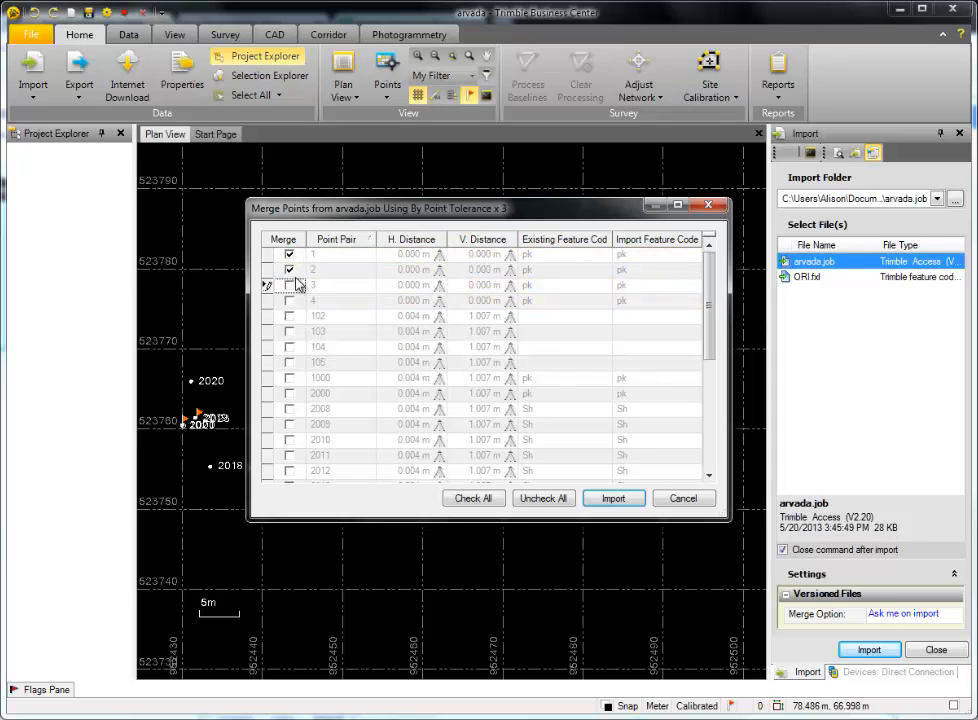
pyautogui.click(290, 270)
pyautogui.click(291, 255)
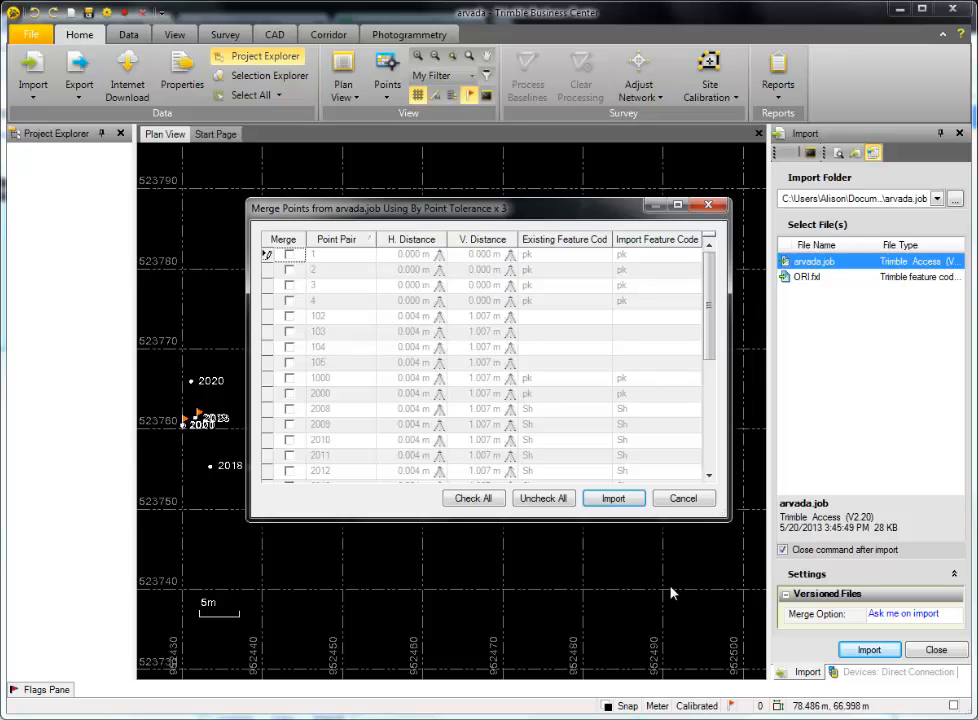
pyautogui.click(624, 500)
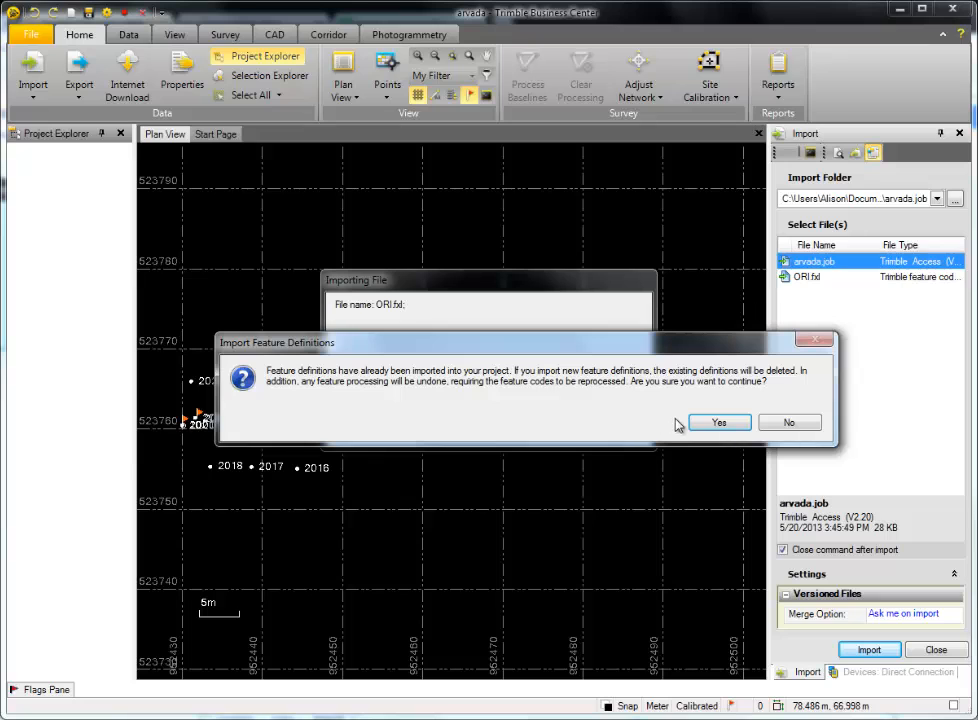
pyautogui.click(713, 423)
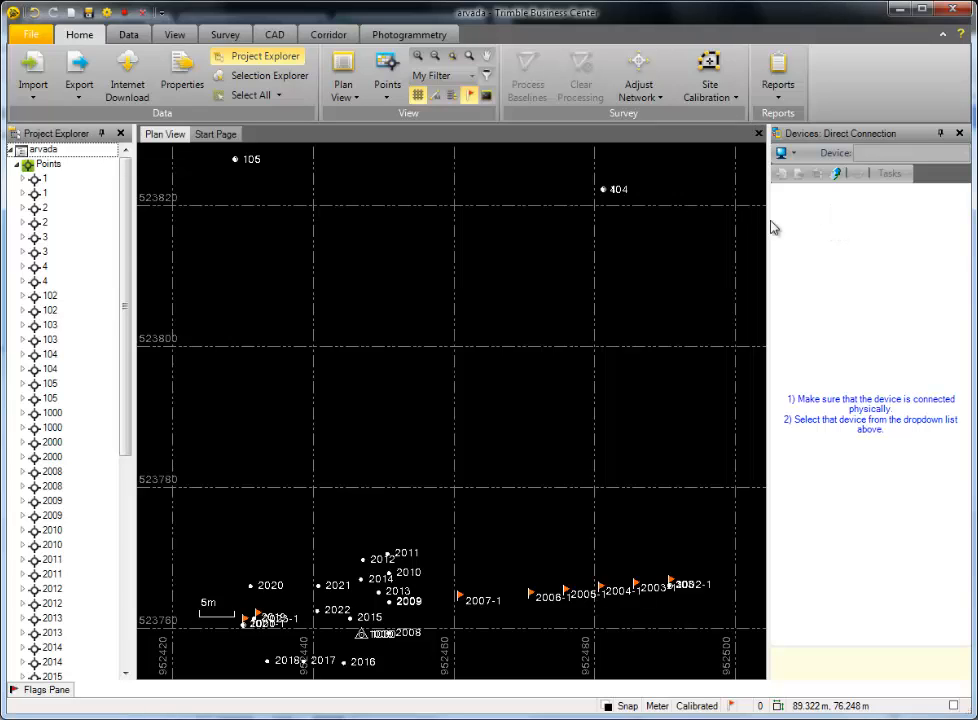
# - Set up Merge Points with all the project's points selected and filtered to identical IDs
pyautogui.click(277, 39)
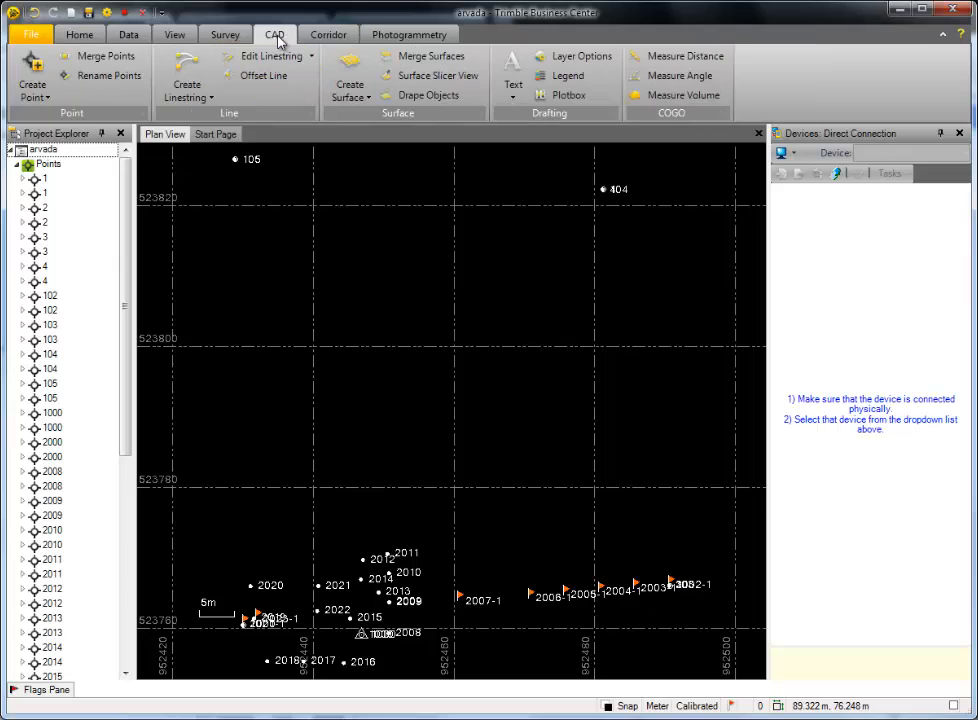
pyautogui.click(115, 67)
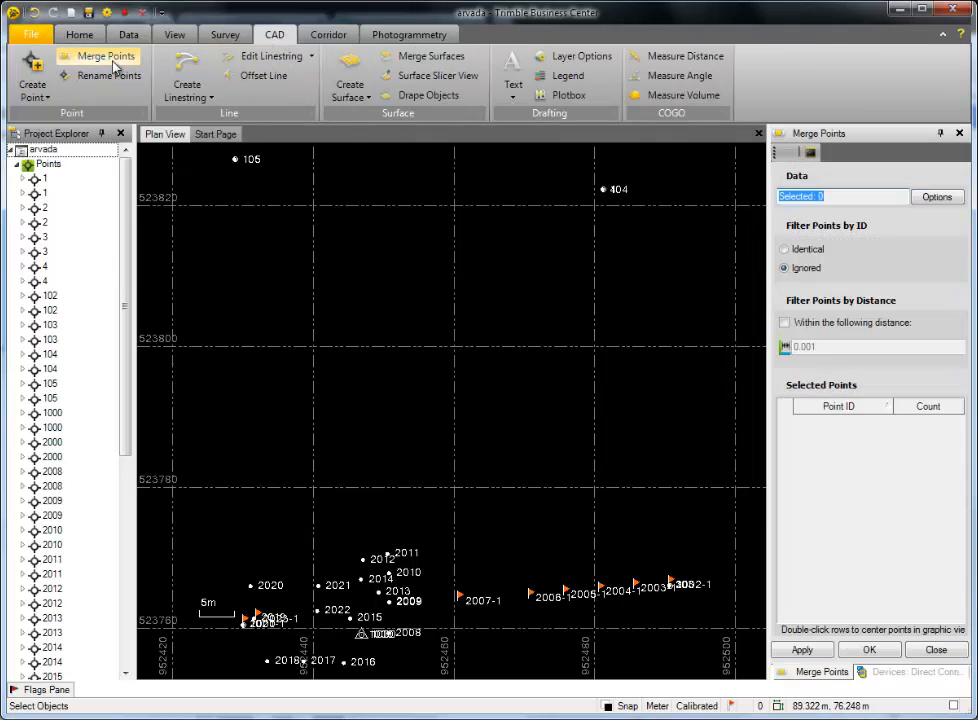
pyautogui.click(942, 200)
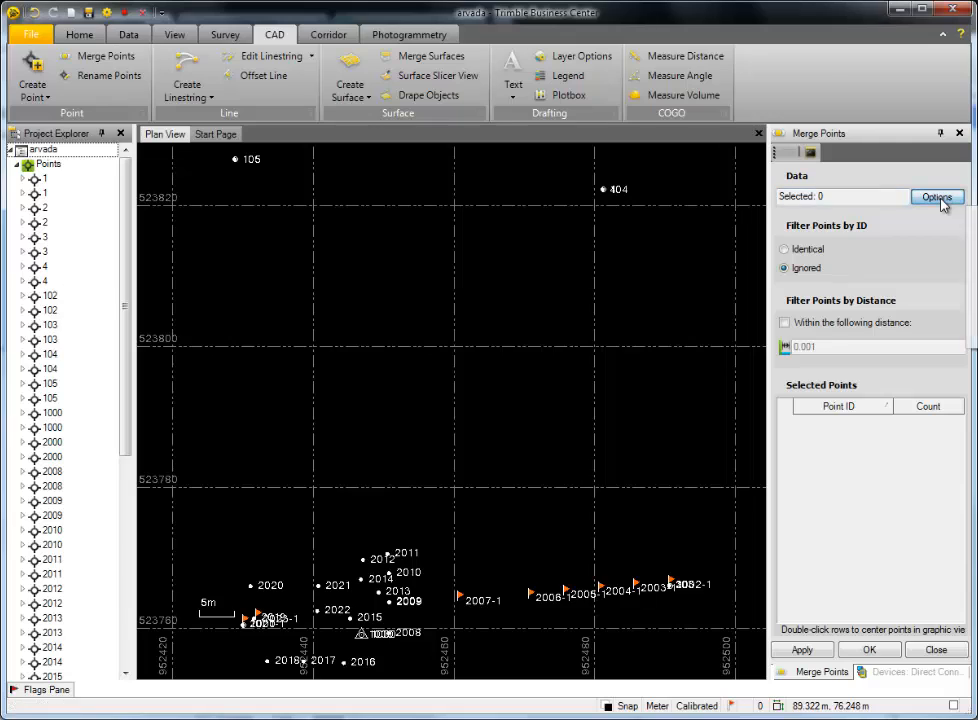
pyautogui.click(973, 217)
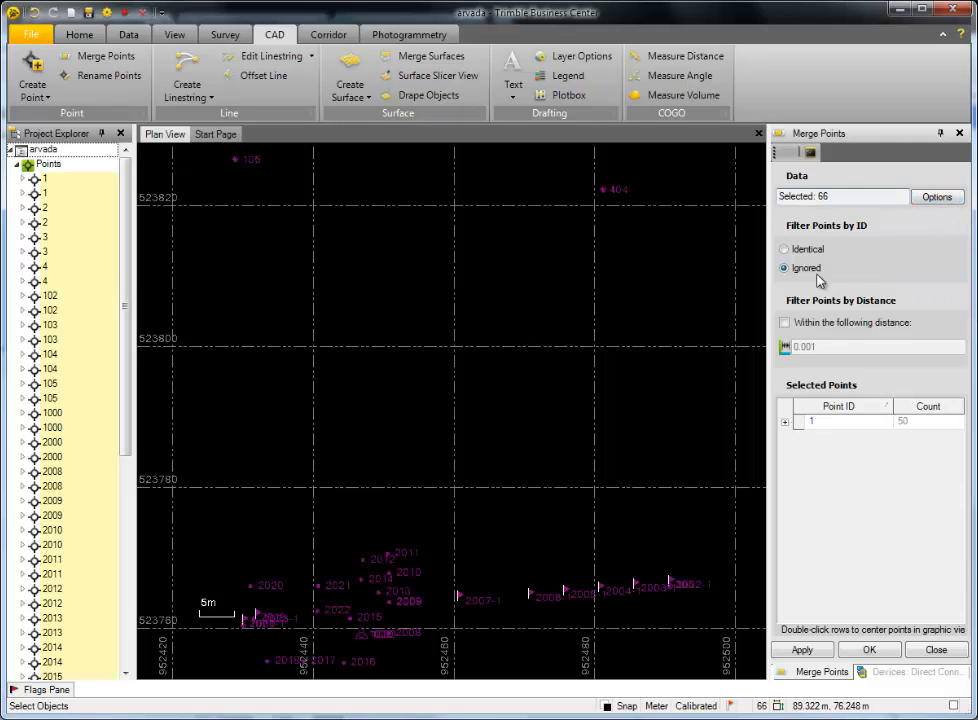
pyautogui.click(784, 252)
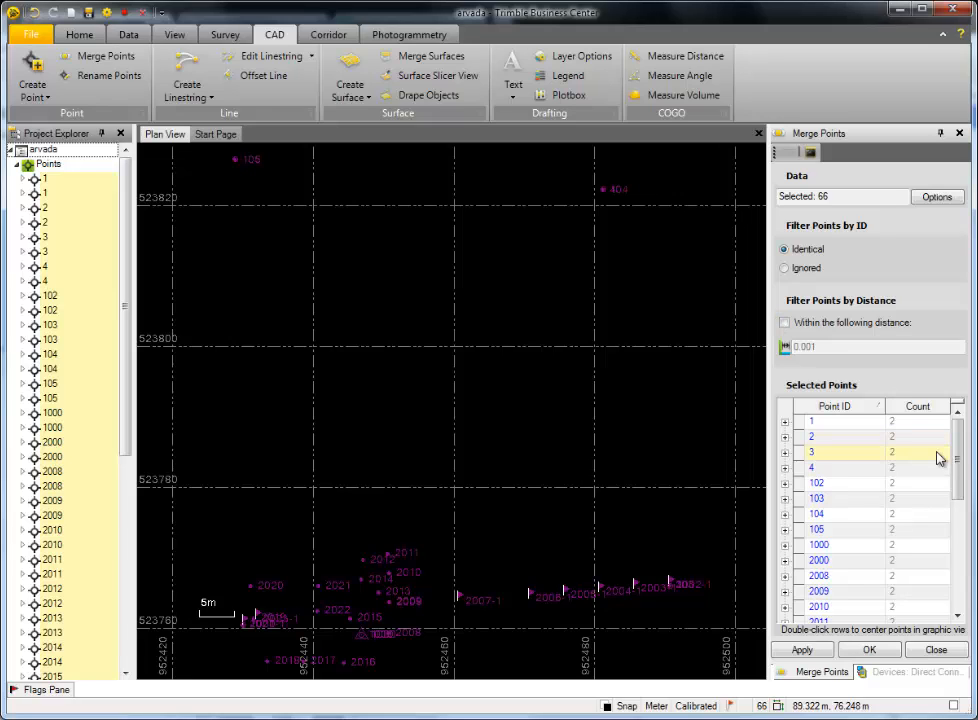
# - Include the duplicate of point 1 in the merge and expand all point groups in the selected points list
pyautogui.click(785, 422)
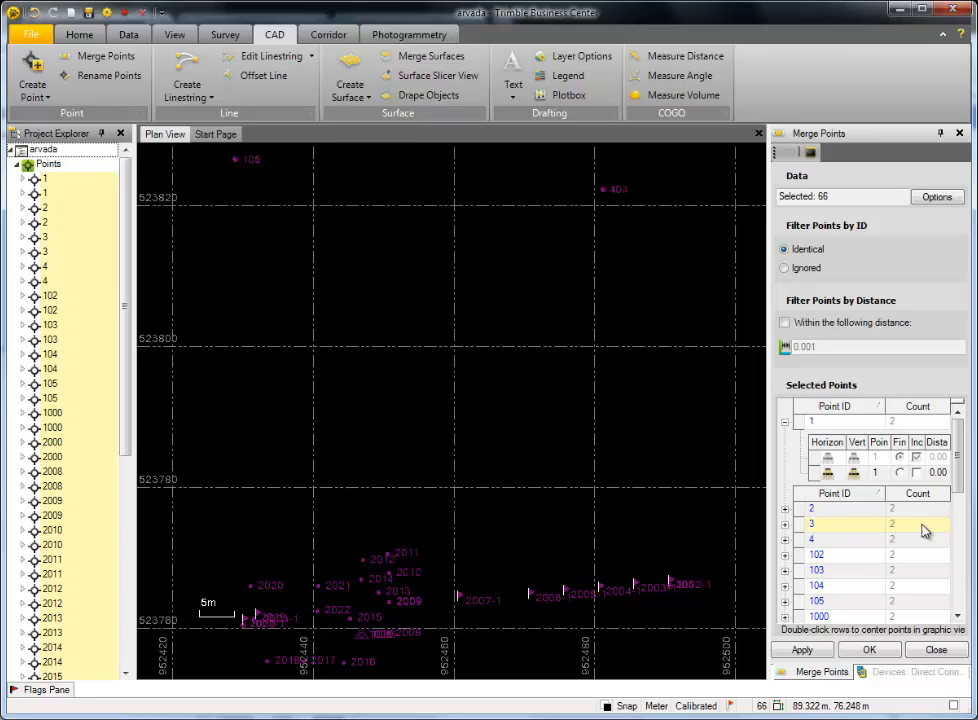
pyautogui.click(916, 473)
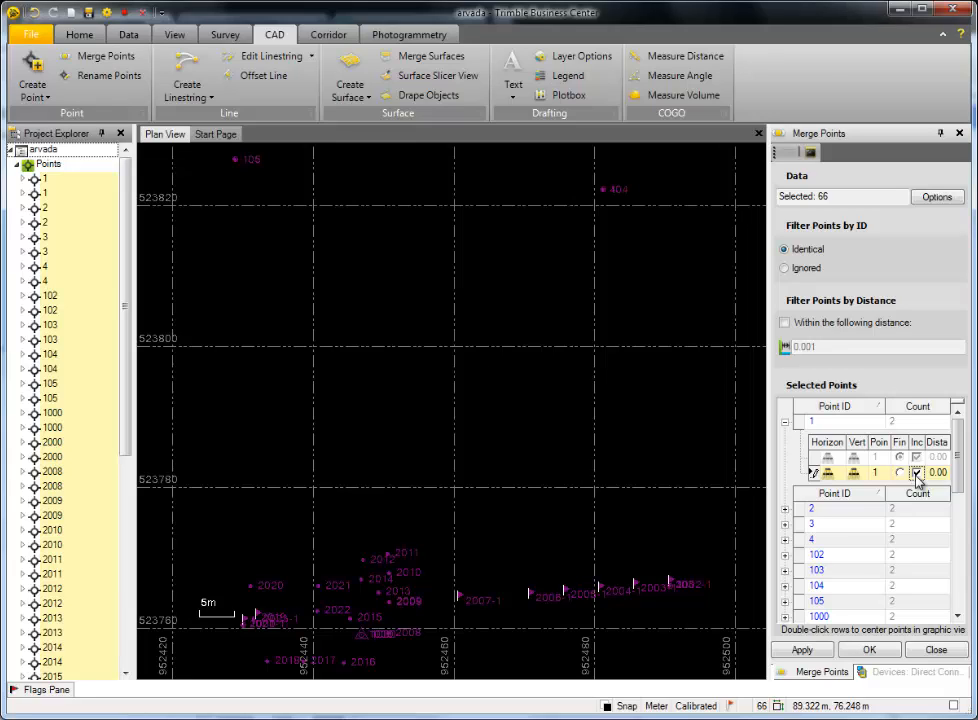
pyautogui.click(784, 508)
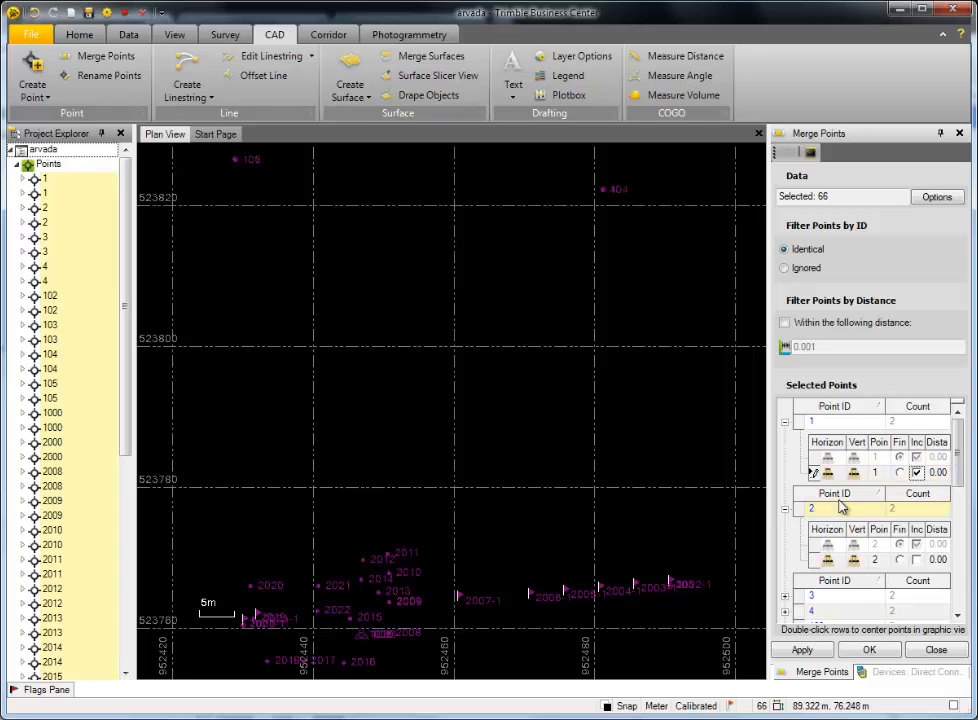
pyautogui.rightClick(849, 428)
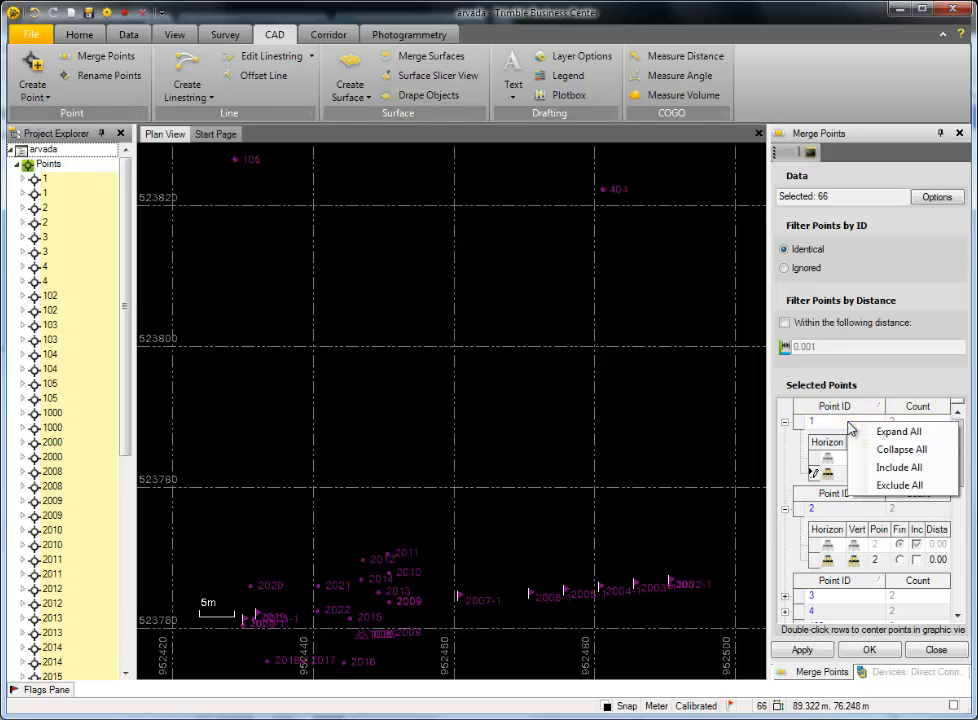
pyautogui.click(896, 432)
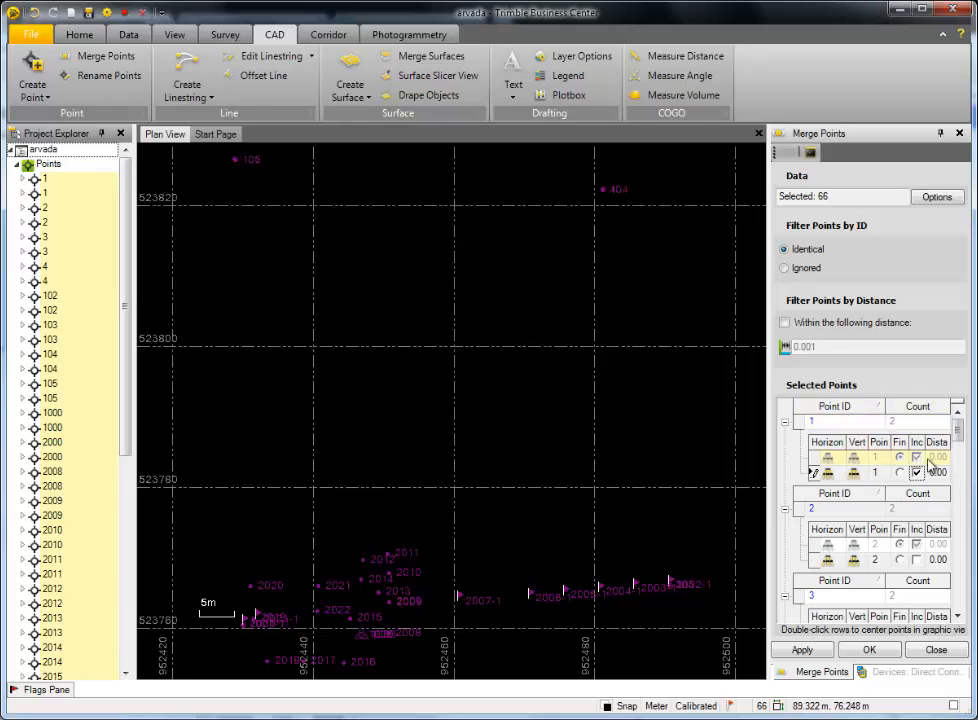
pyautogui.moveTo(954, 428)
pyautogui.mouseDown()
pyautogui.moveTo(972, 508)
pyautogui.moveTo(970, 420)
pyautogui.mouseUp()
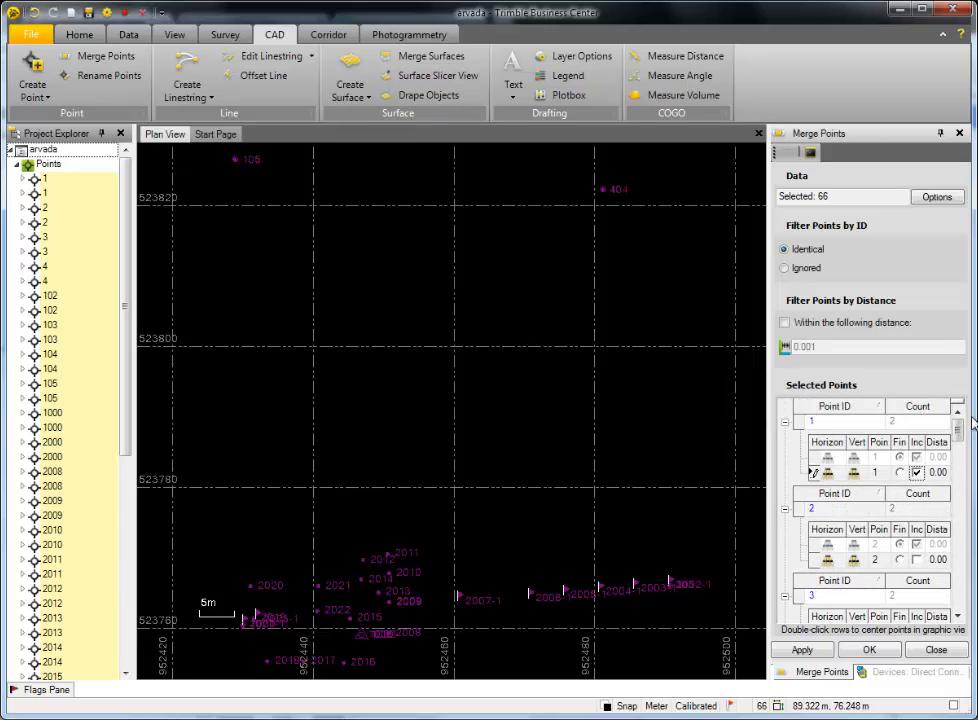
# - Try including all duplicate points in the merge, and exclude them all again
pyautogui.rightClick(855, 424)
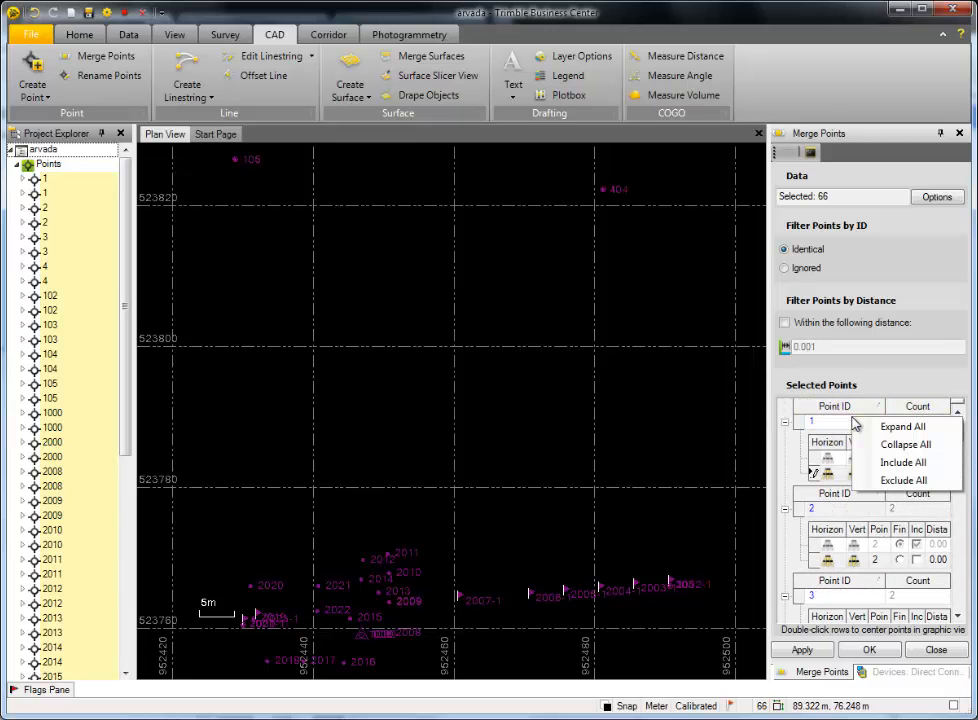
pyautogui.click(898, 463)
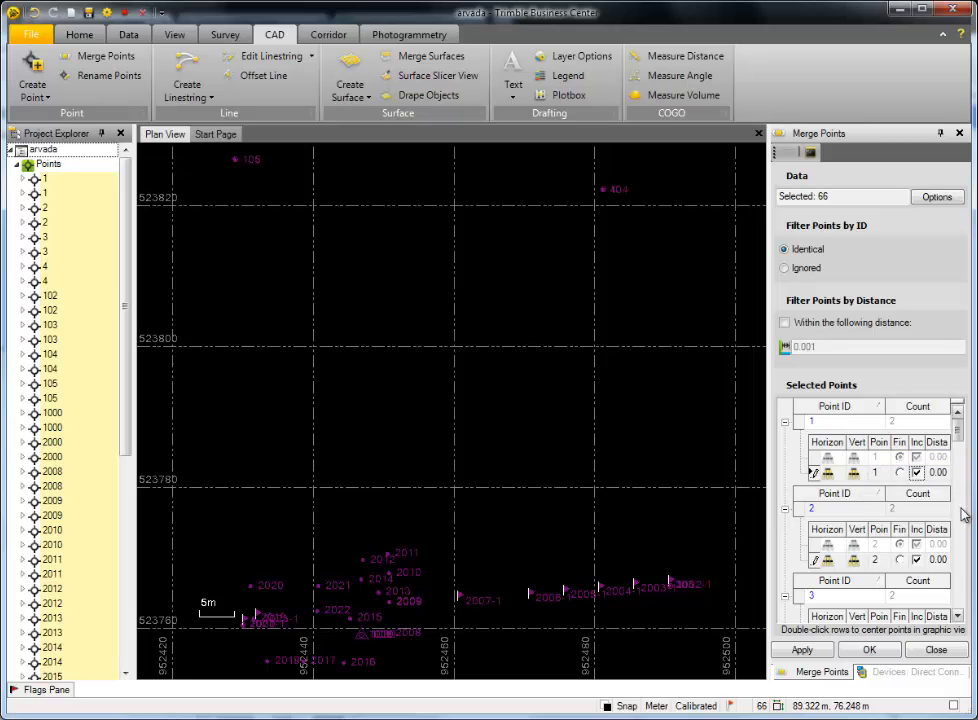
pyautogui.moveTo(957, 430)
pyautogui.mouseDown()
pyautogui.moveTo(969, 463)
pyautogui.moveTo(968, 420)
pyautogui.mouseUp()
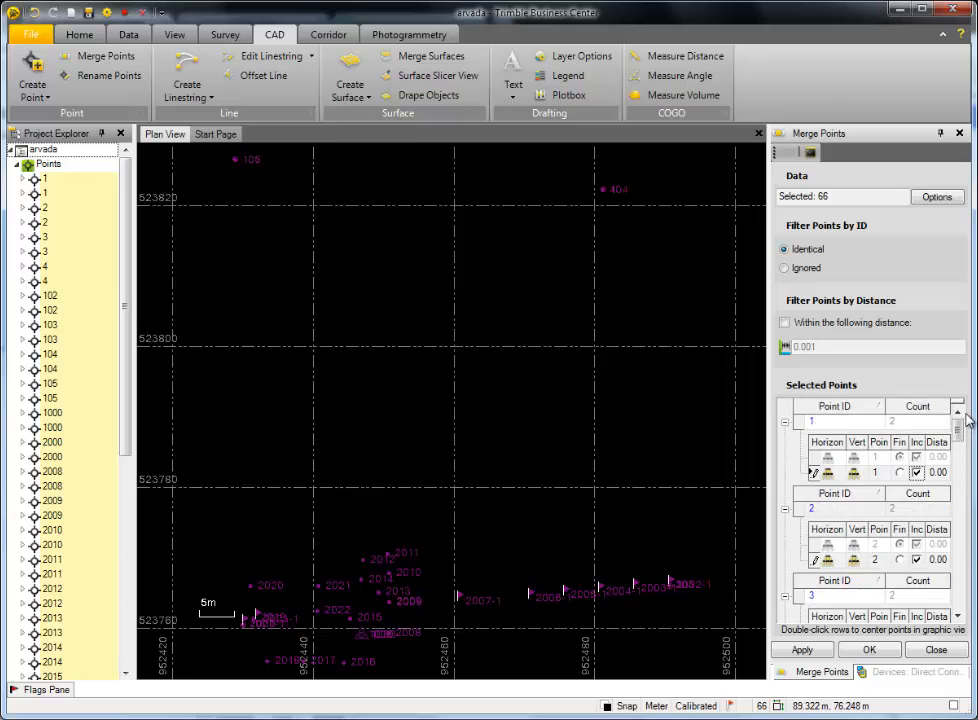
pyautogui.rightClick(851, 415)
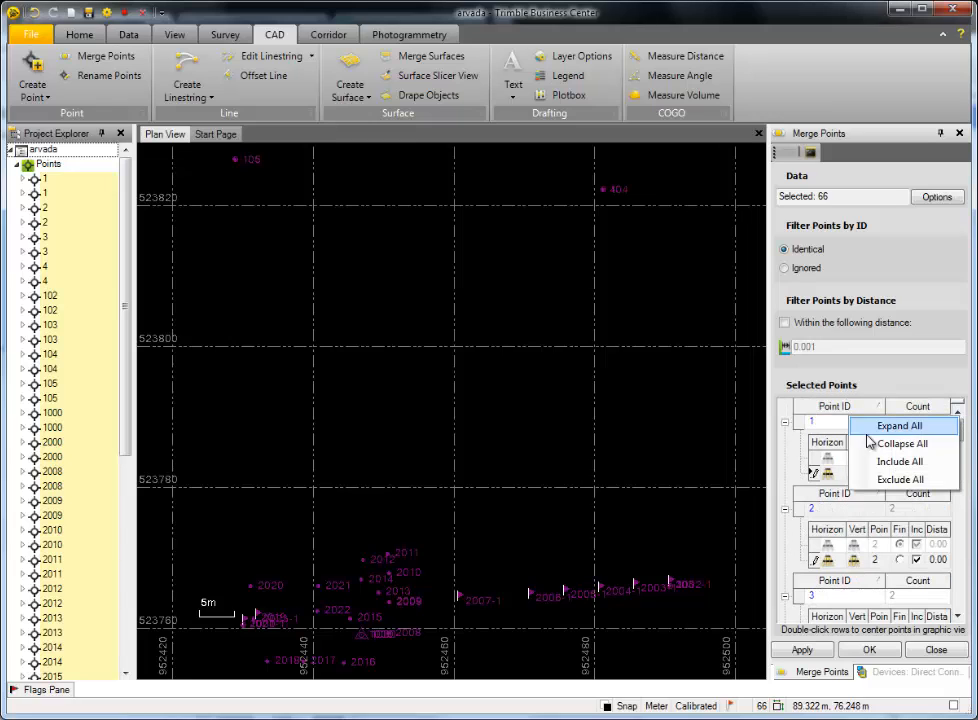
pyautogui.click(890, 480)
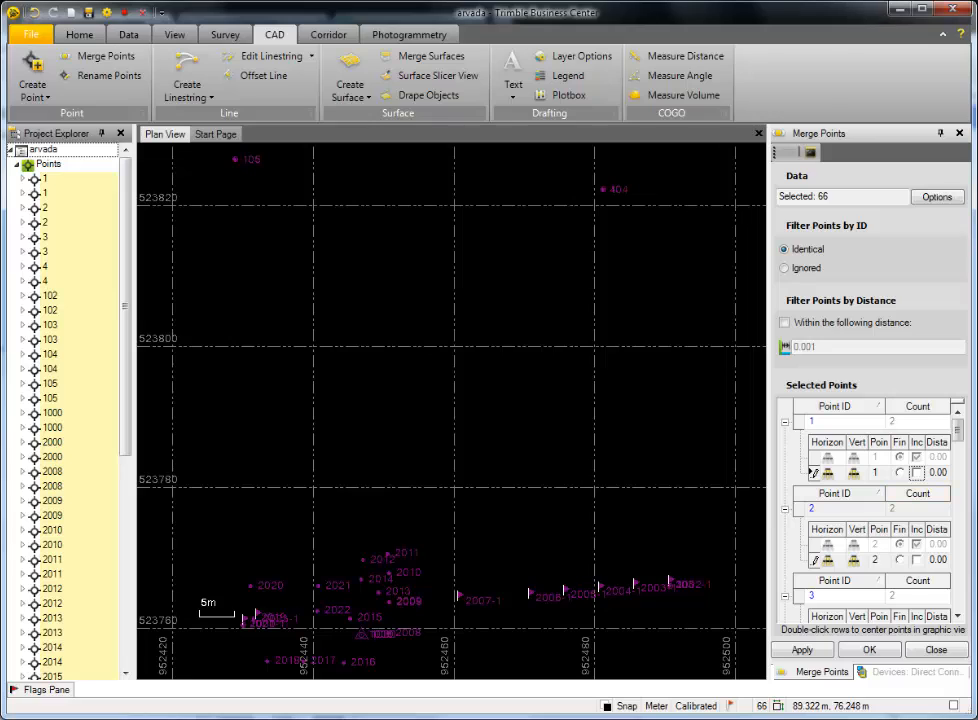
# - Include all duplicate points with identical IDs and apply the merge
pyautogui.rightClick(866, 427)
pyautogui.click(888, 469)
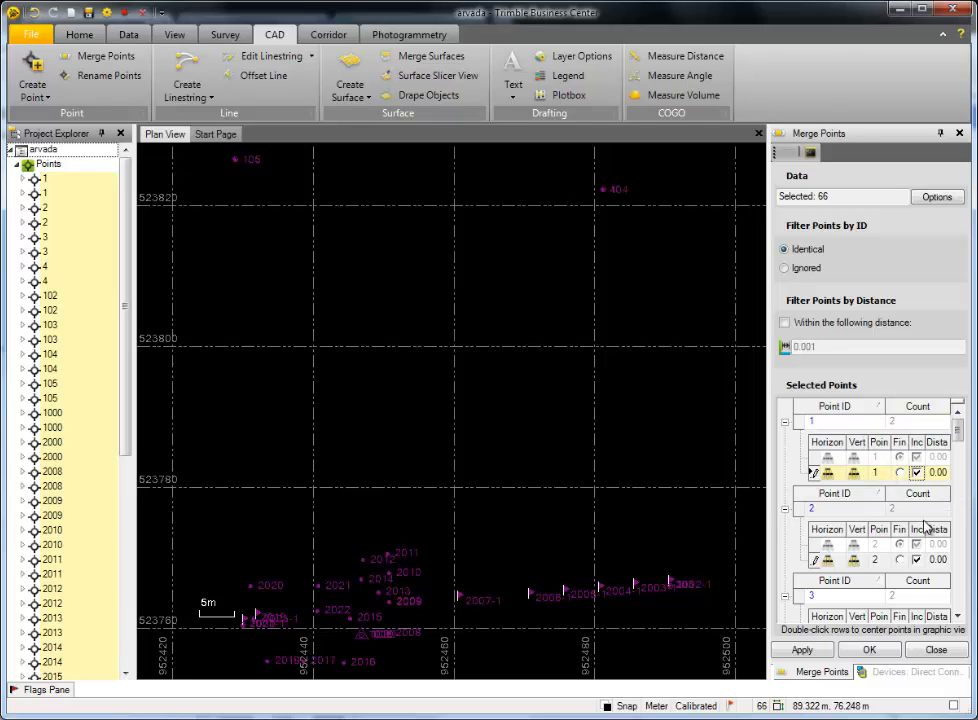
pyautogui.moveTo(958, 438)
pyautogui.mouseDown()
pyautogui.moveTo(958, 607)
pyautogui.moveTo(958, 430)
pyautogui.mouseUp()
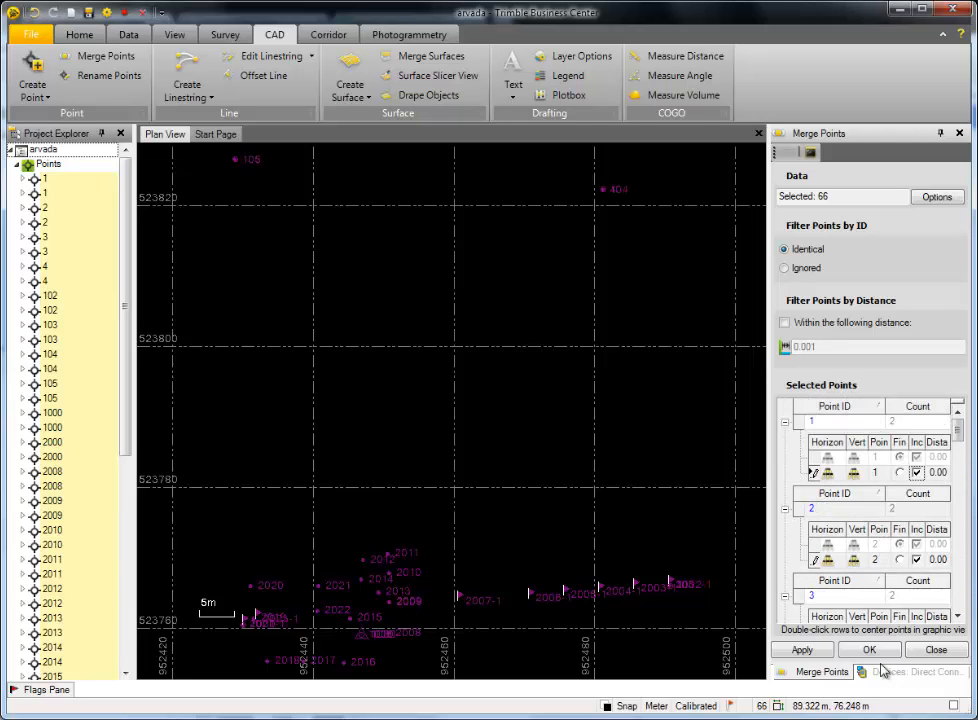
pyautogui.click(802, 650)
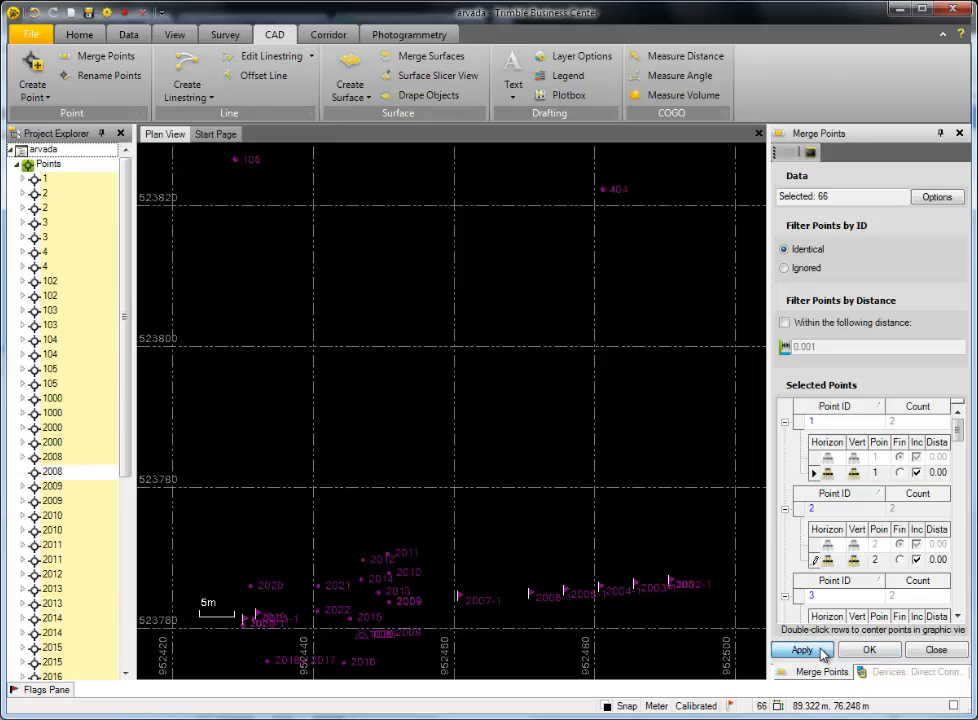